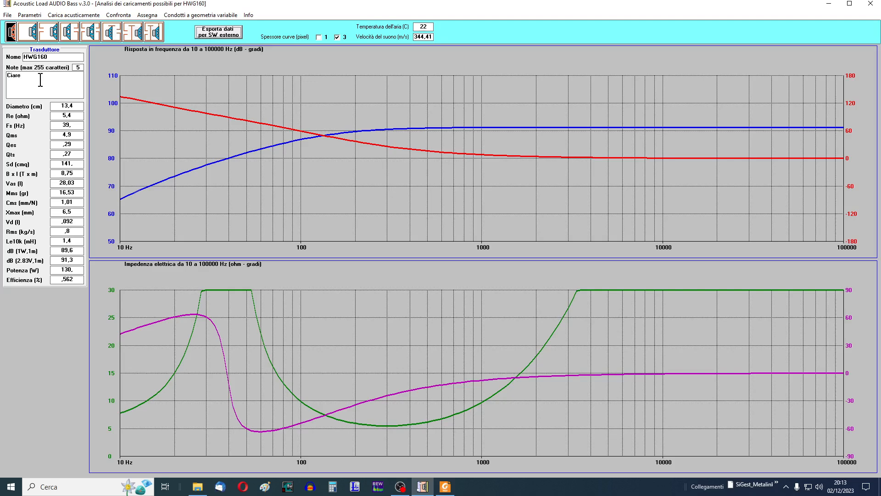
- Set the air temperature to 24 °C, and try the 1-pixel curve thickness before restoring 3 pixels
click(40, 80)
drag(430, 26, 414, 26)
text(18)
key(BackSpace)
key(BackSpace)
text(24)
click(319, 37)
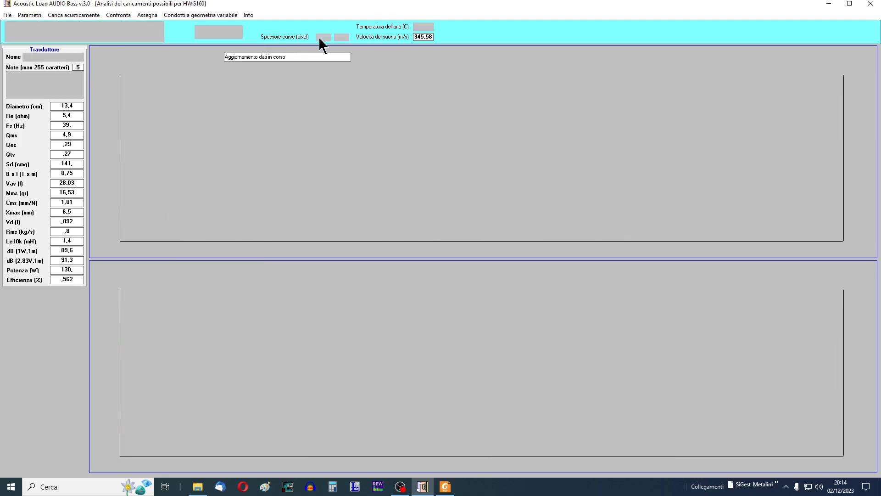
click(337, 38)
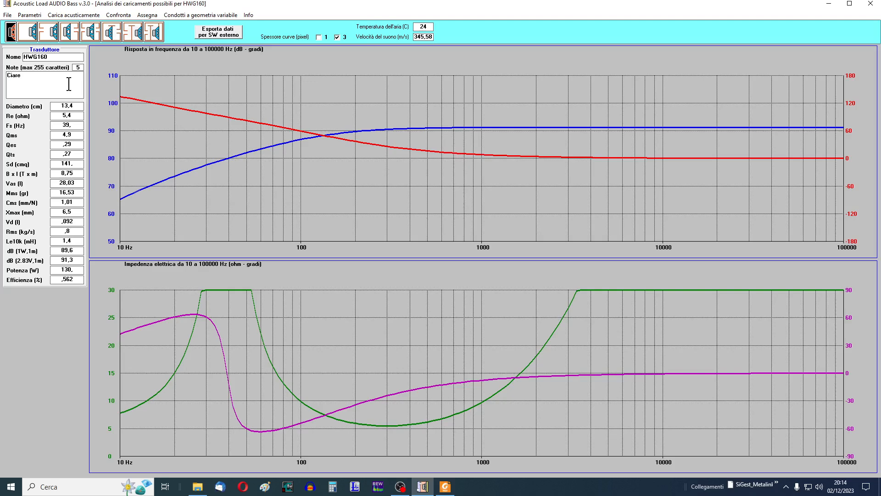
- Open the vented box (reflex) loading simulation for the HWG160 driver and look through its list of alignments
click(50, 37)
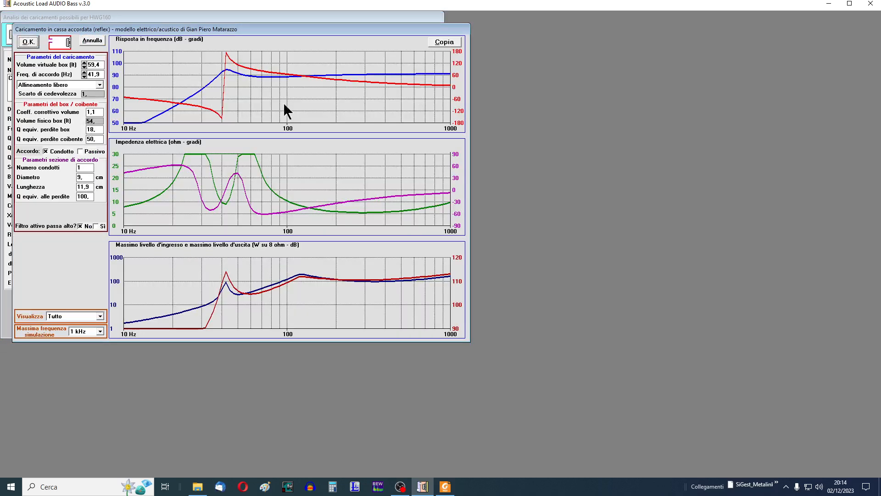
drag(218, 26, 372, 86)
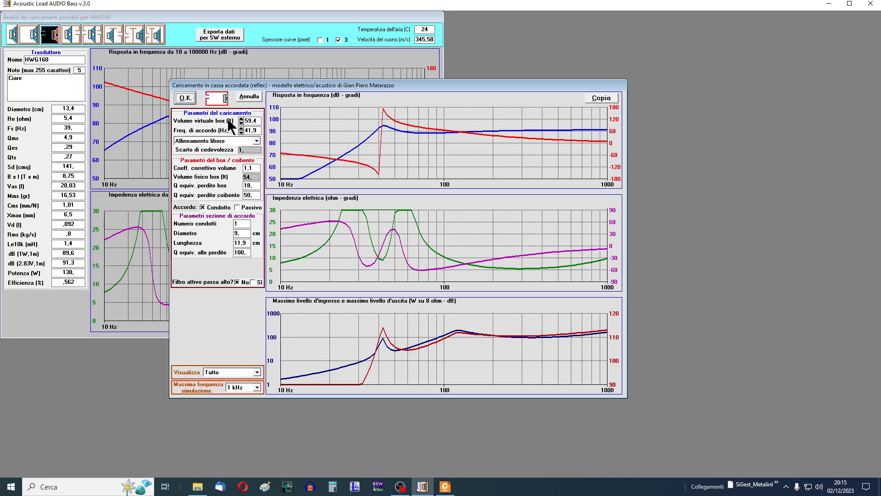
click(256, 140)
scroll(257, 175, down, 2)
drag(257, 179, 261, 166)
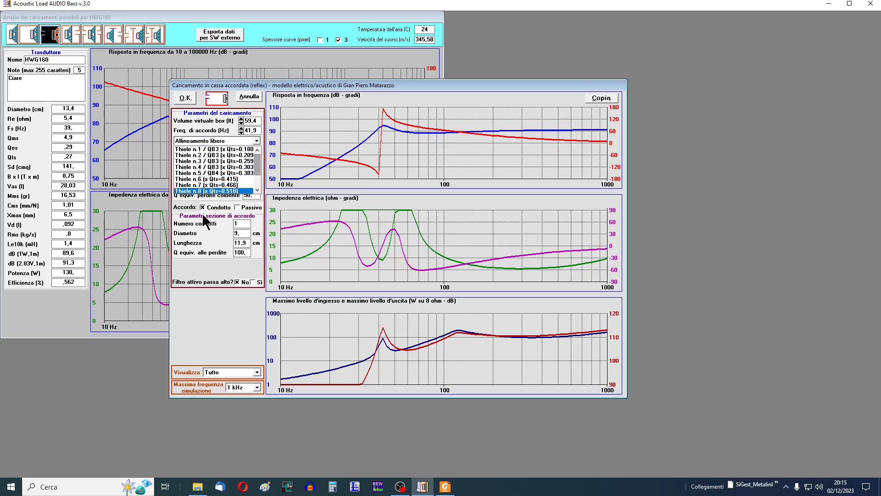
click(213, 232)
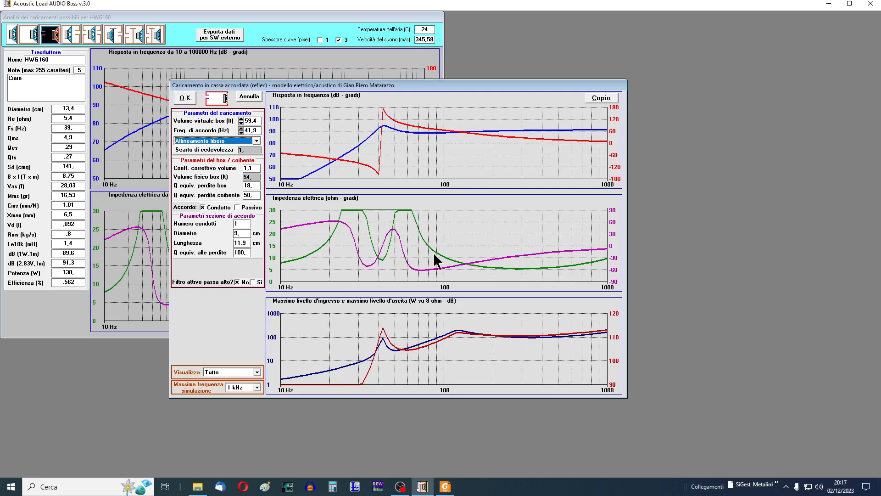
- Display the Risposta, Impedenza and MIL e MOL graphs of the reflex simulation one after another
click(258, 371)
click(245, 380)
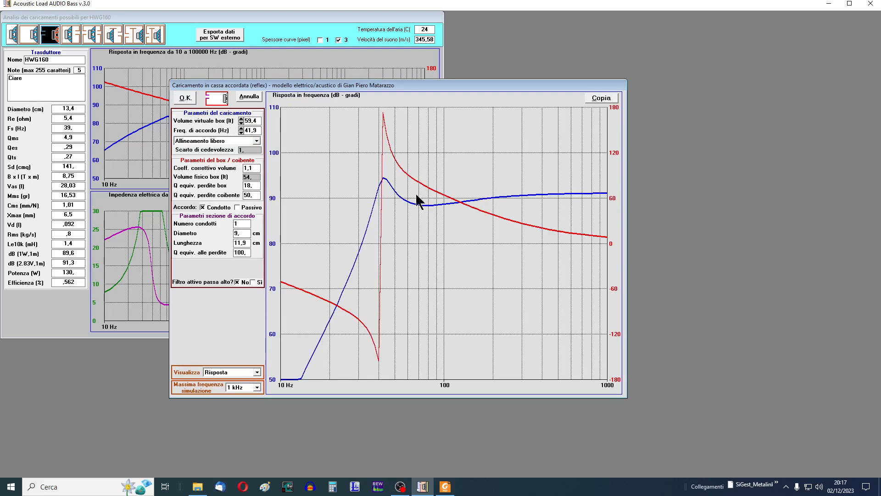
click(257, 372)
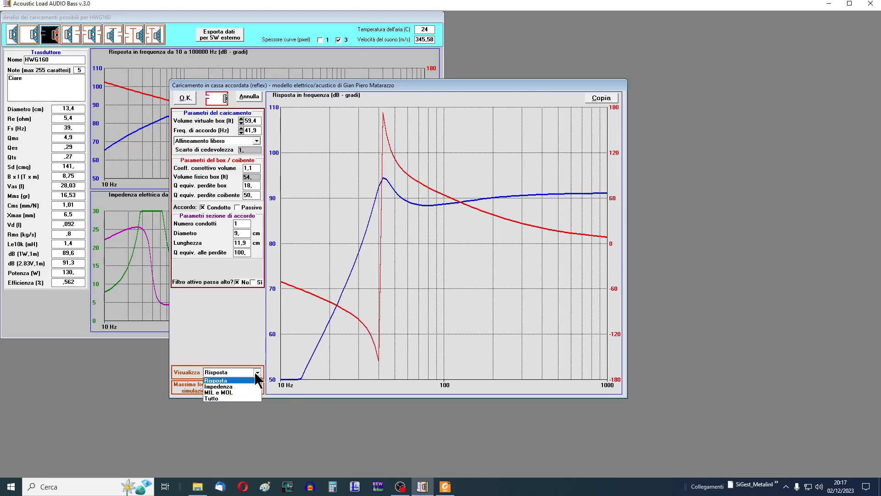
click(237, 387)
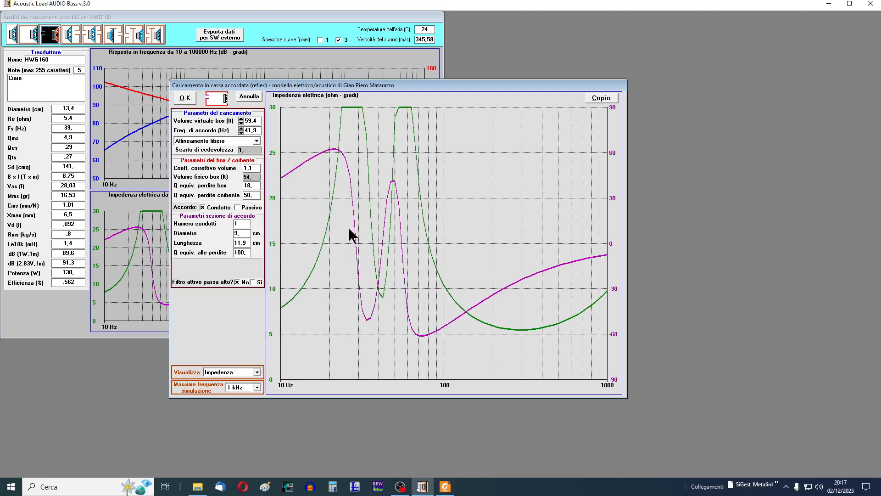
click(257, 372)
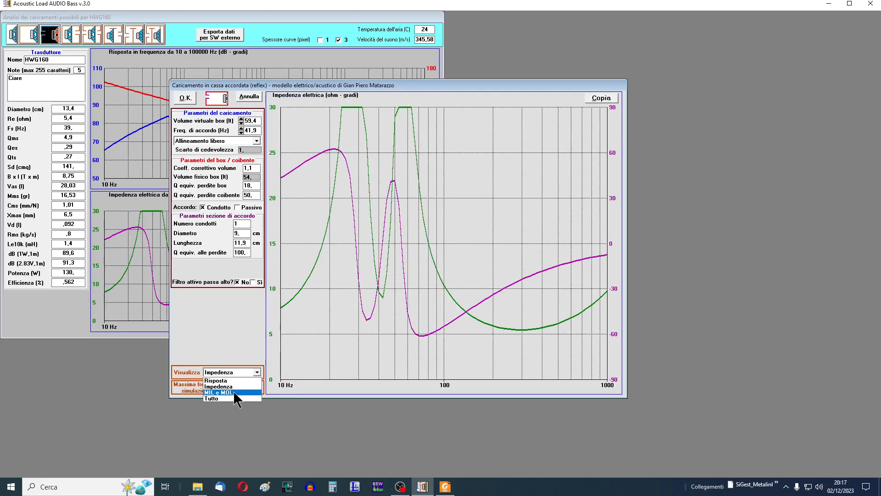
click(233, 392)
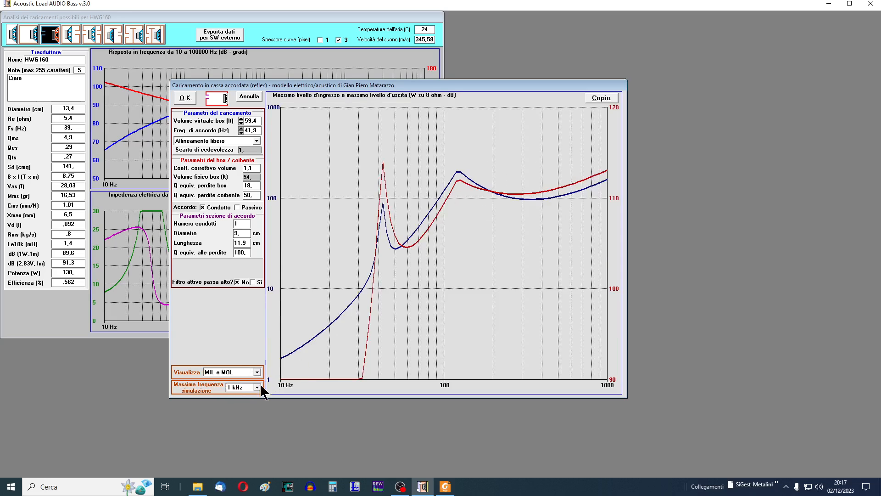
- Compare the MIL e MOL curves at maximum simulation frequencies of 10 kHz and 100 kHz, and return the limit to 1 kHz
click(255, 387)
click(251, 393)
click(256, 388)
click(251, 402)
click(258, 387)
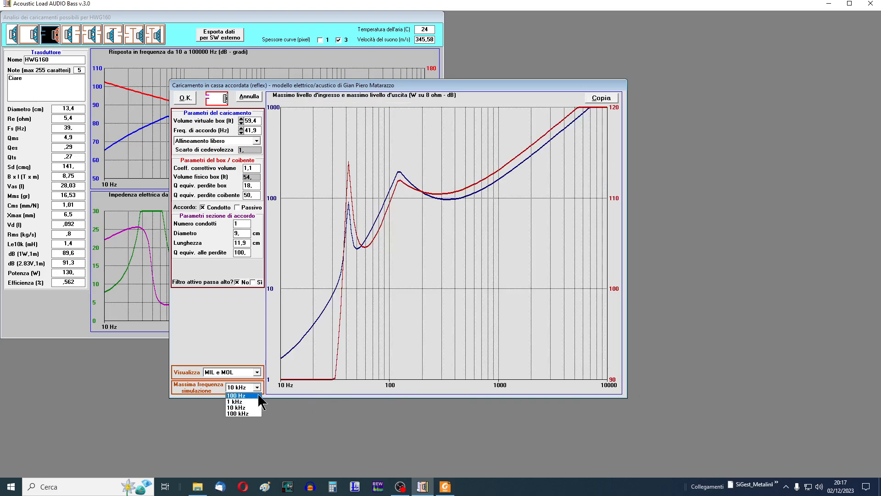
click(252, 409)
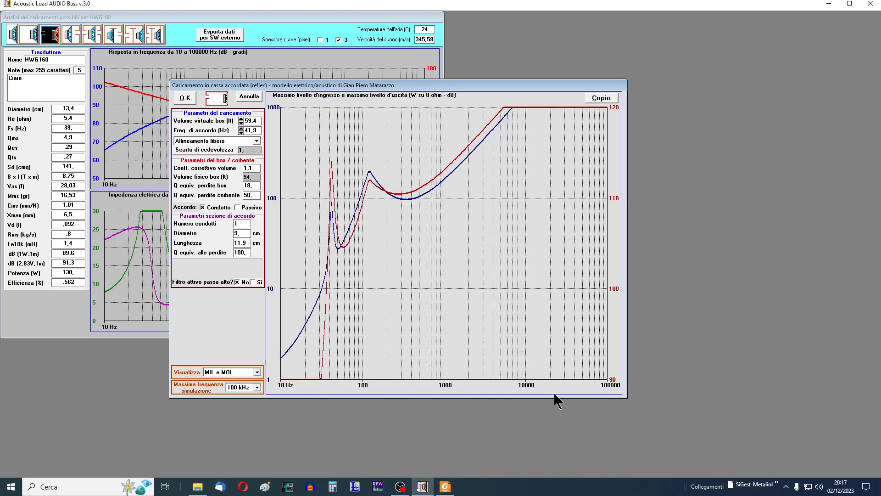
click(258, 388)
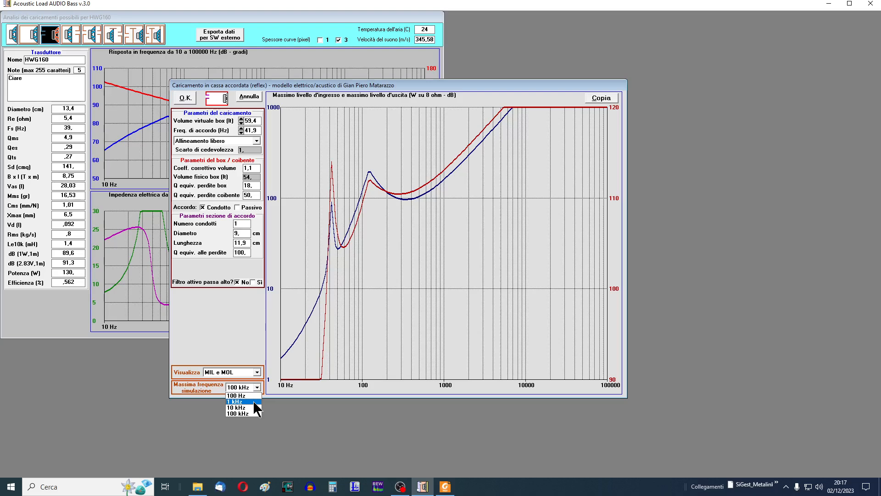
click(254, 401)
click(257, 388)
click(249, 407)
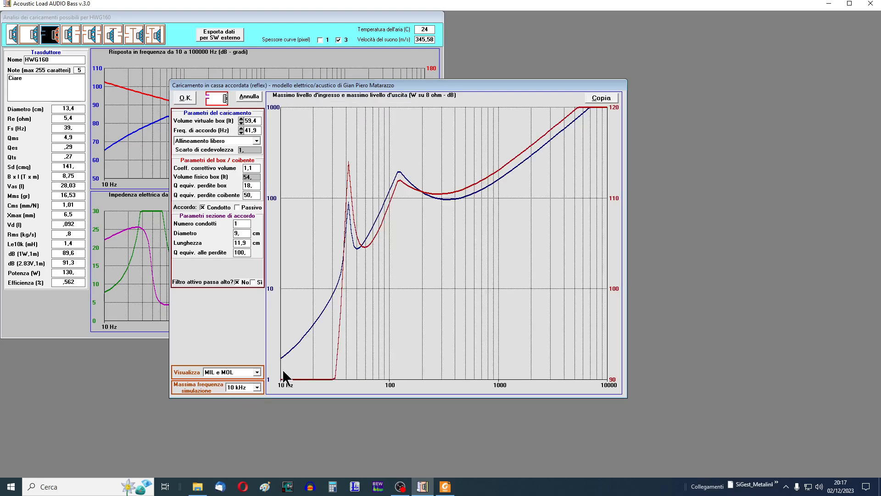
click(257, 388)
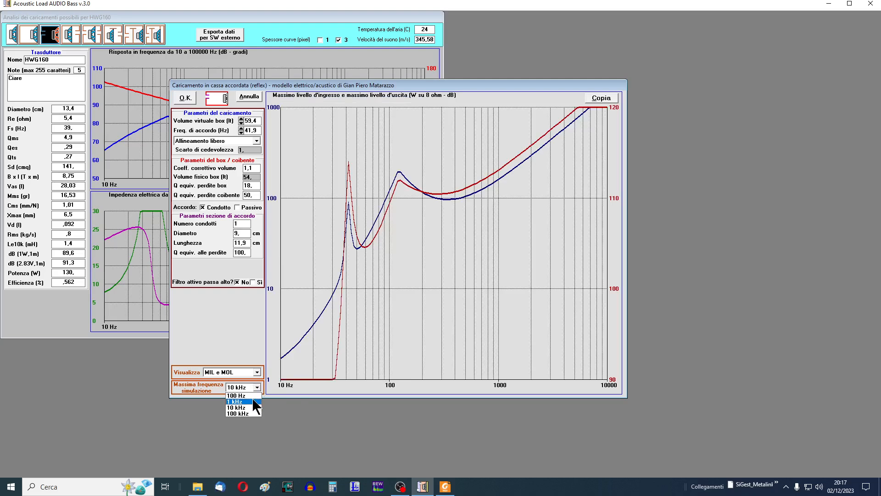
click(251, 402)
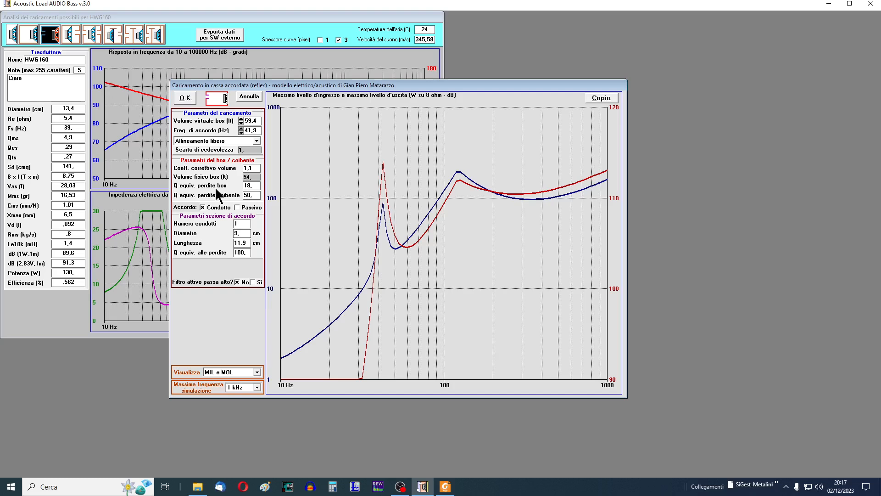
- Show all graphs together with the Tutto display and reposition the reflex window over the main analysis window
click(257, 372)
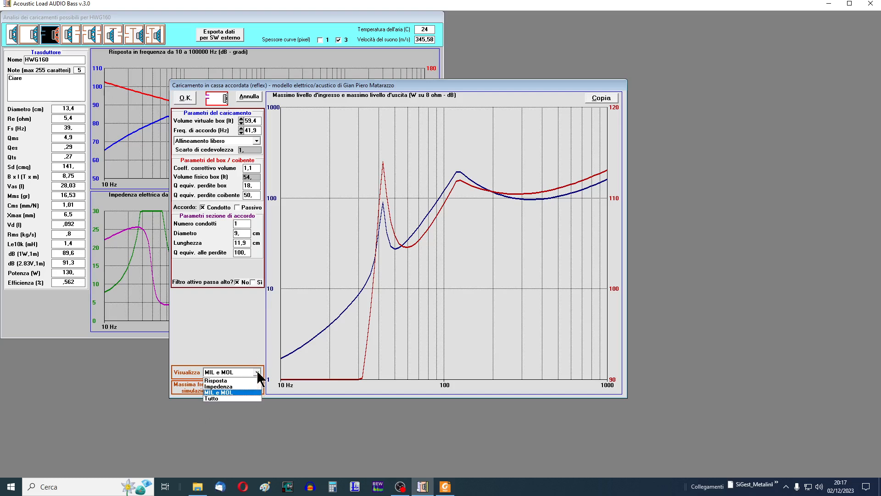
click(239, 397)
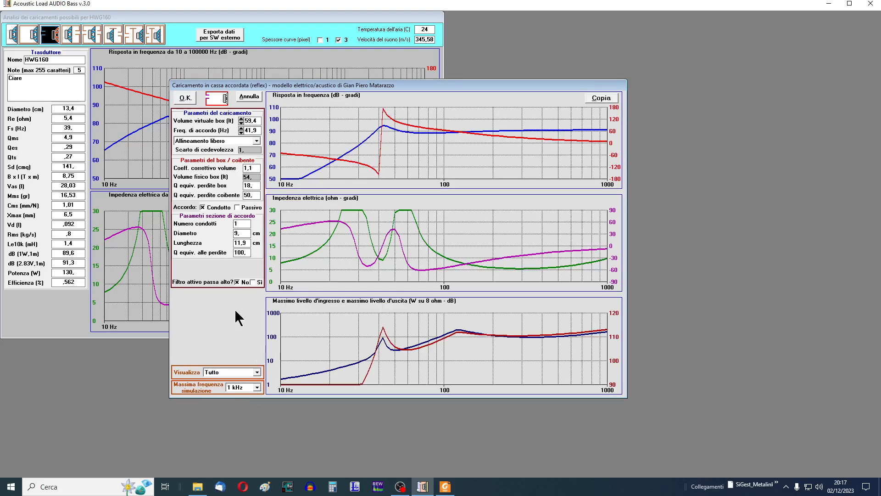
drag(352, 89, 186, 58)
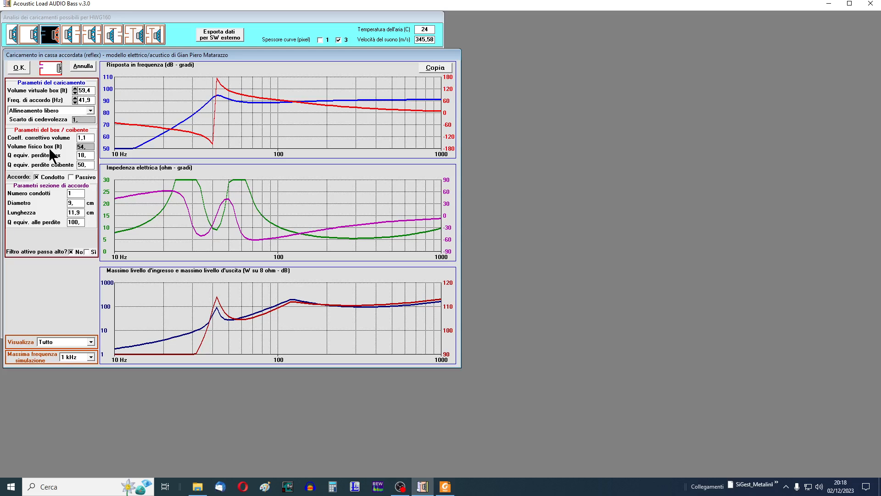
- Apply the Thiele n.4 / QB3 alignment to the reflex box
click(91, 111)
drag(94, 143, 93, 125)
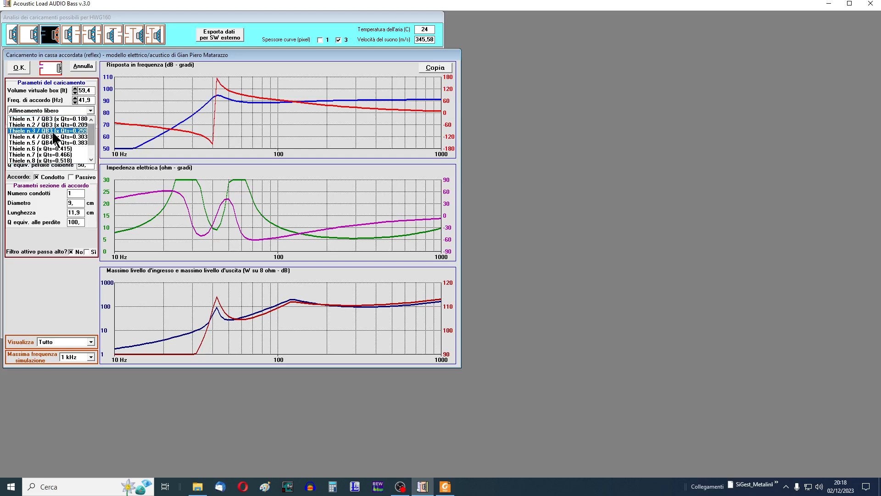
click(93, 147)
scroll(90, 148, up, 2)
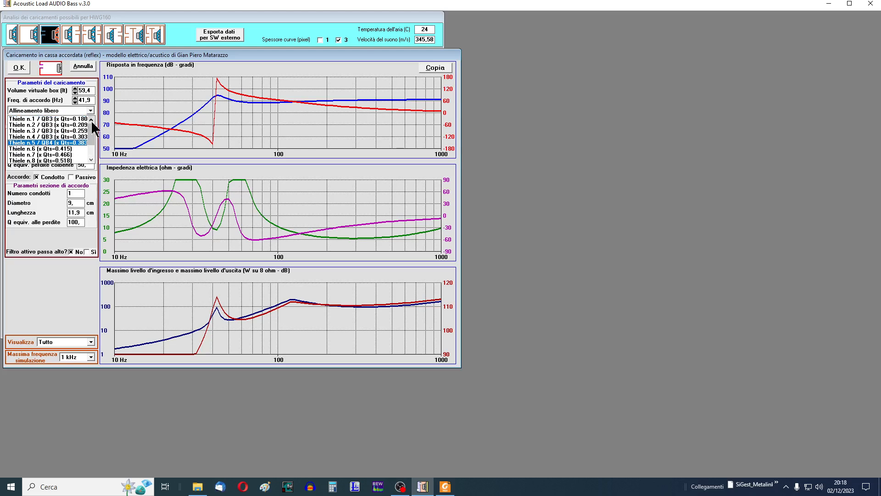
click(62, 136)
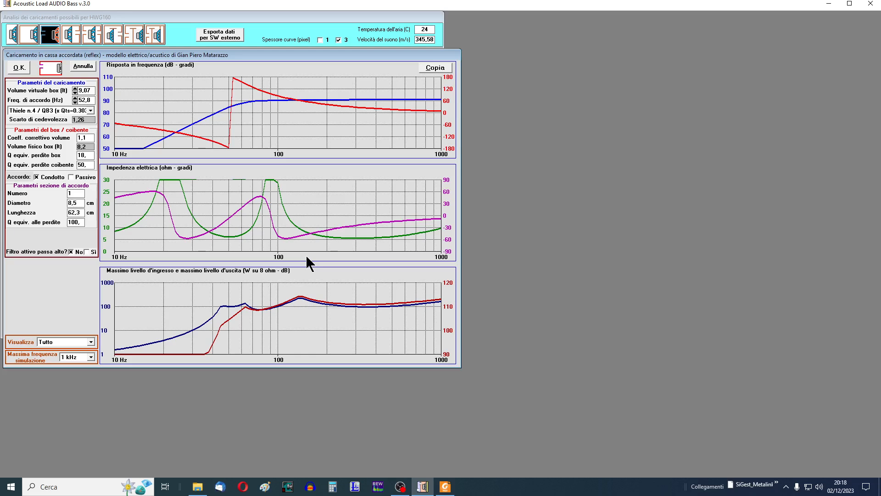
- Apply the maximally flat alignment (All. massimamente piatto) and look through the other available alignments
click(90, 110)
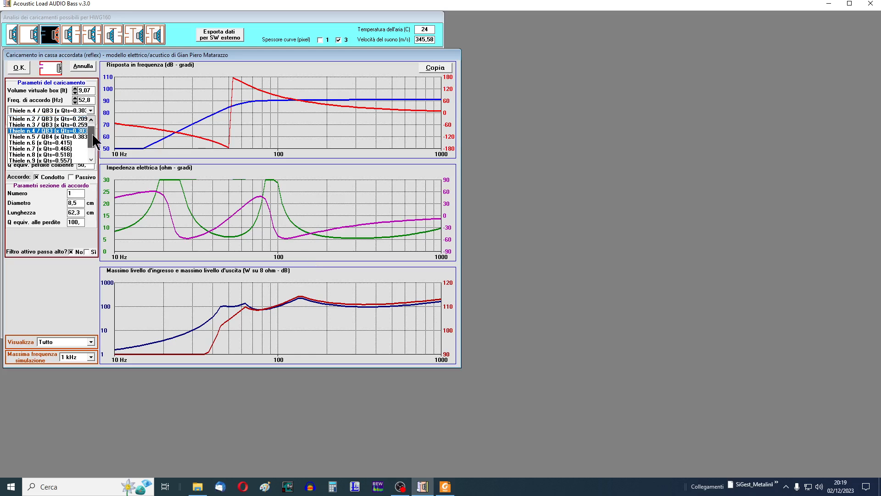
click(66, 156)
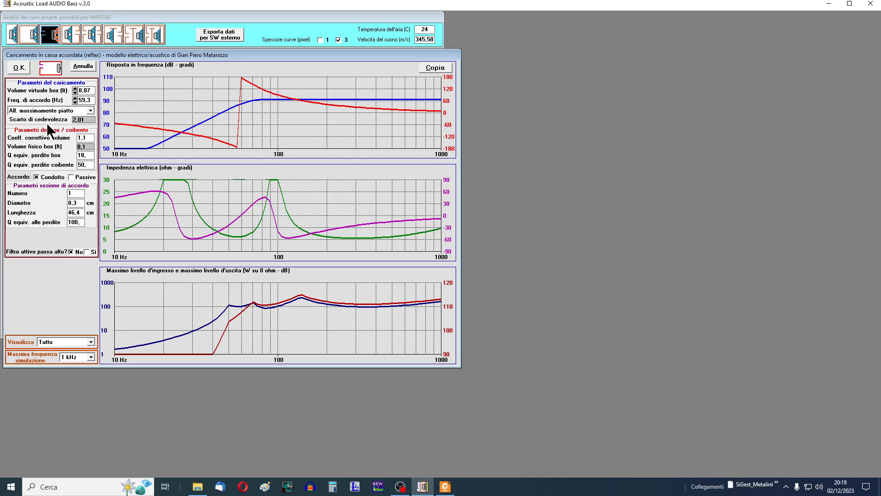
click(91, 111)
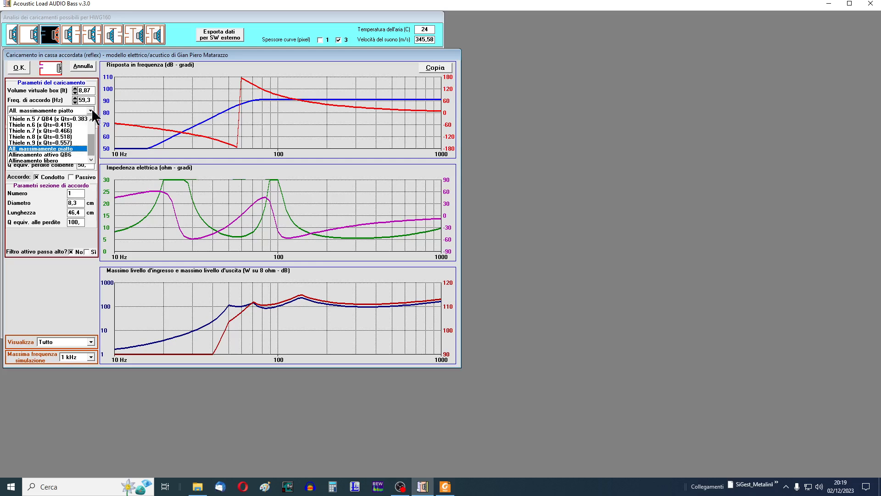
scroll(93, 142, up, 1)
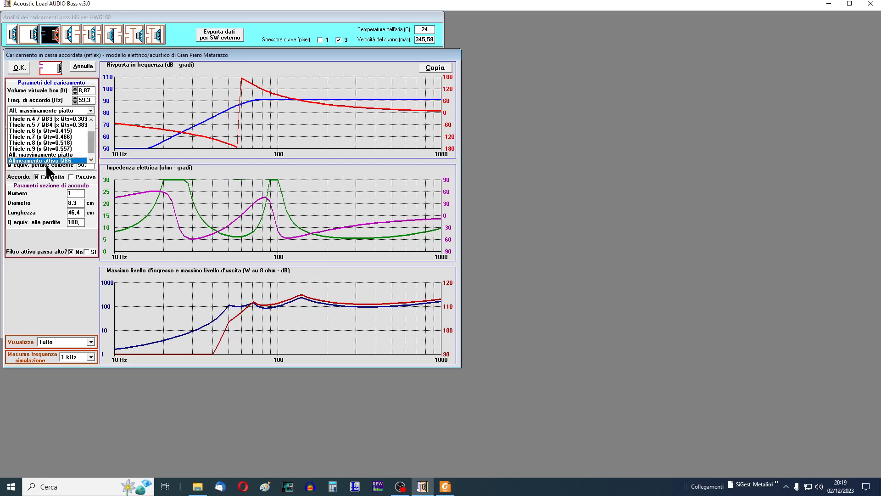
click(51, 196)
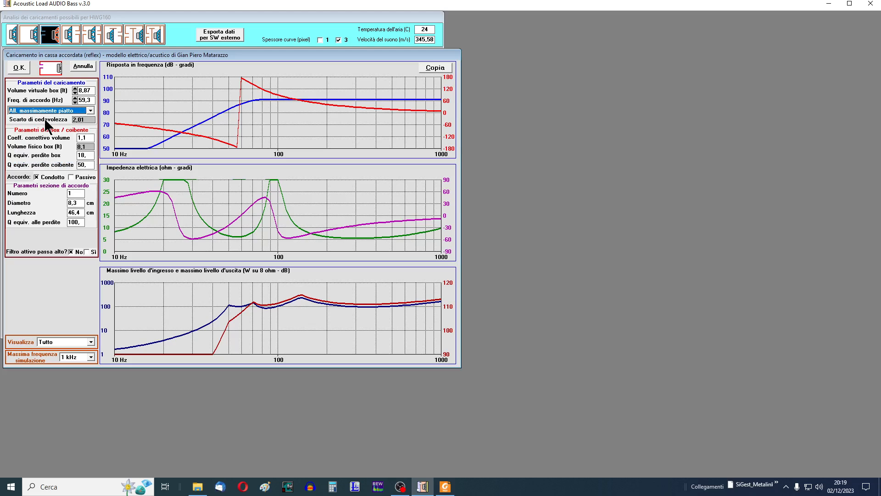
click(91, 110)
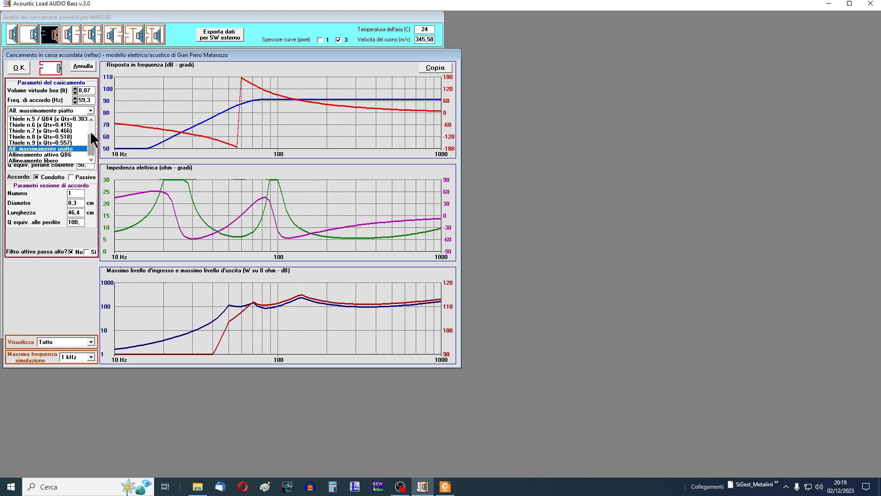
scroll(90, 149, up, 2)
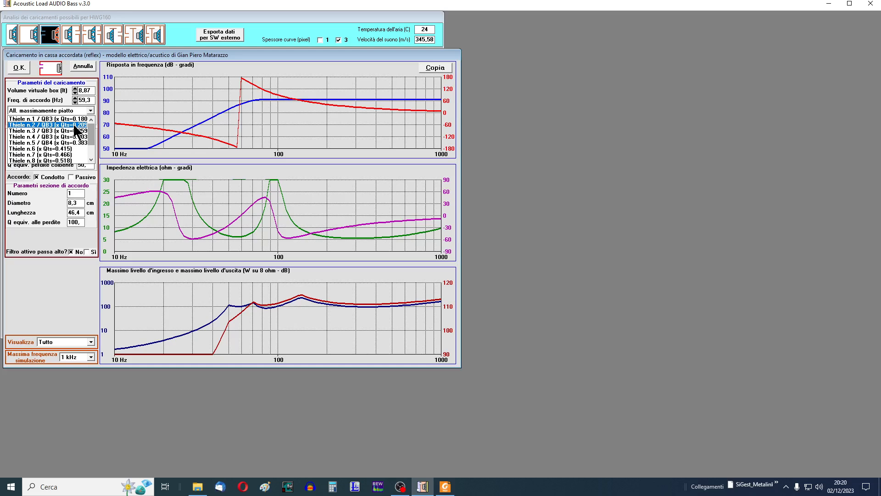
click(50, 201)
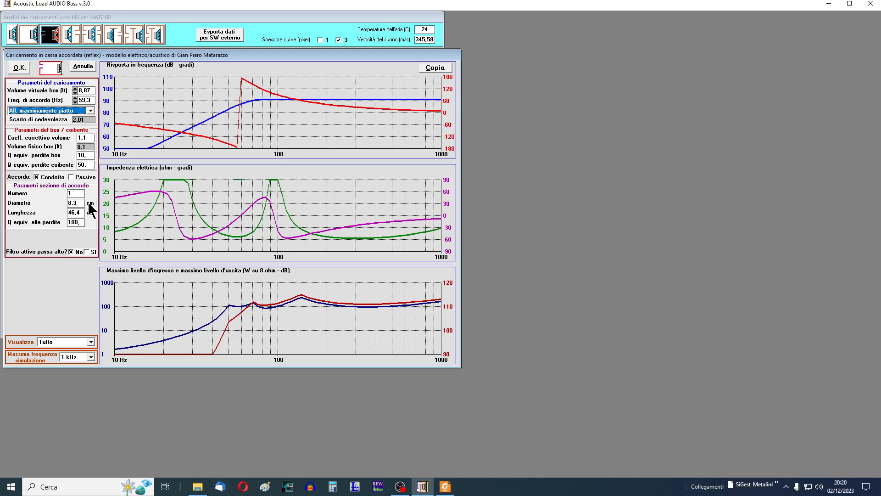
- Apply the Thiele n.9 (x Qts=0.557) alignment to the reflex box and dismiss the compliance warning
click(91, 111)
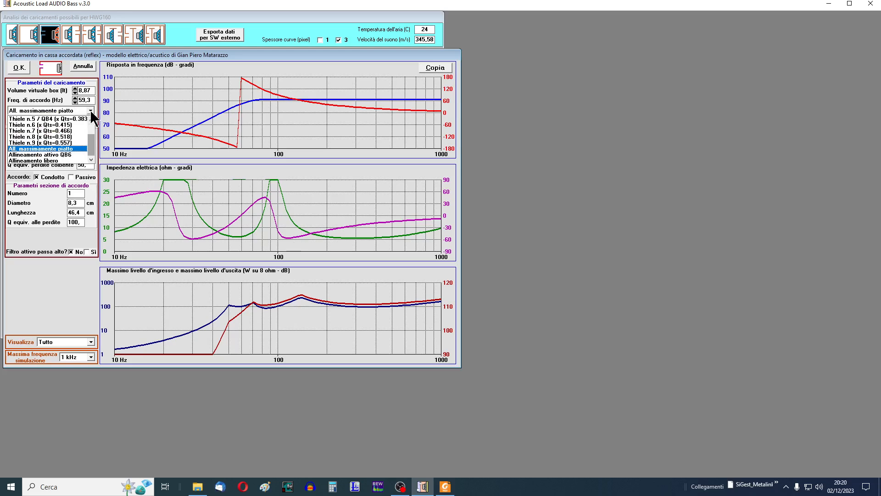
click(72, 142)
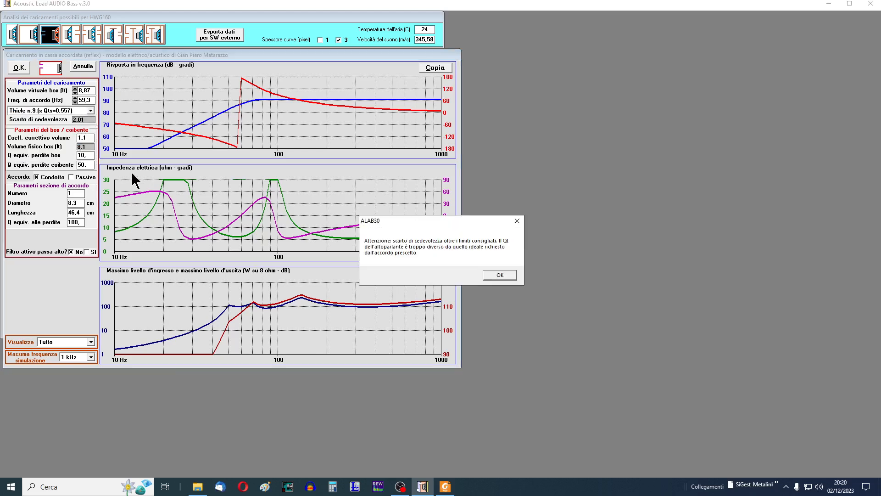
click(496, 276)
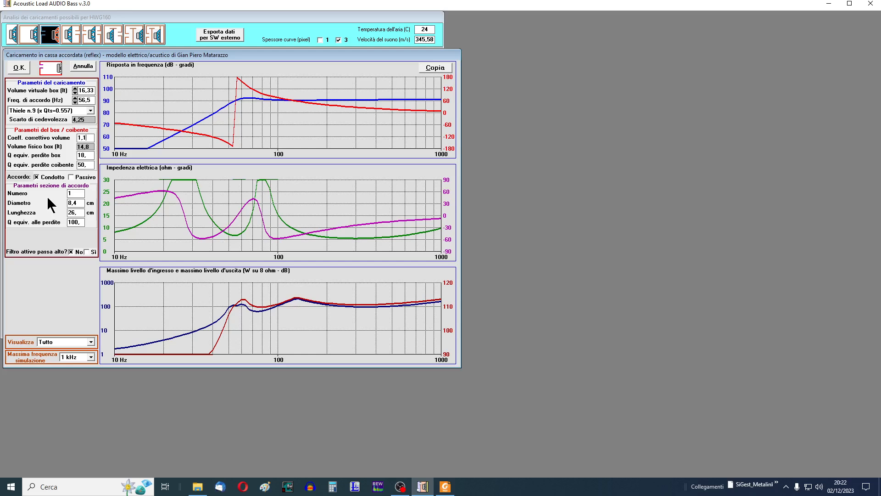
- Set the box volume correction coefficient to 1, dismiss the compliance warning, and apply the Thiele n.5 / QB4 alignment
key(BackSpace)
text(,)
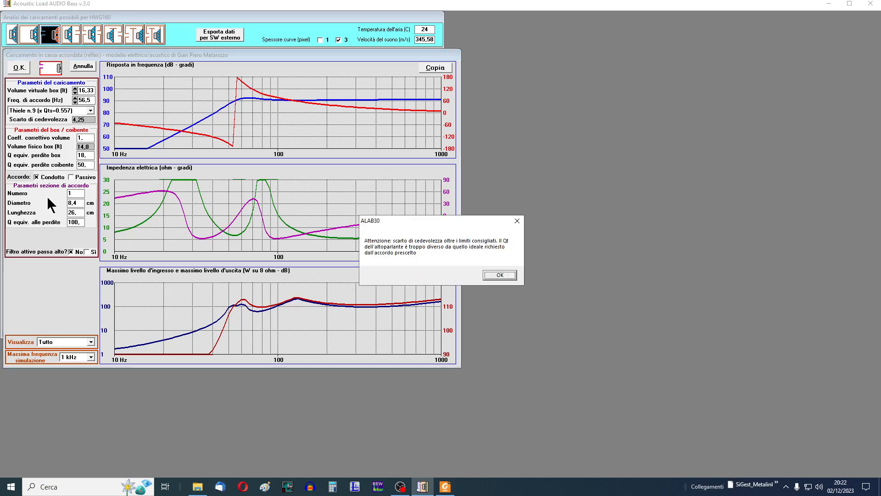
key(Return)
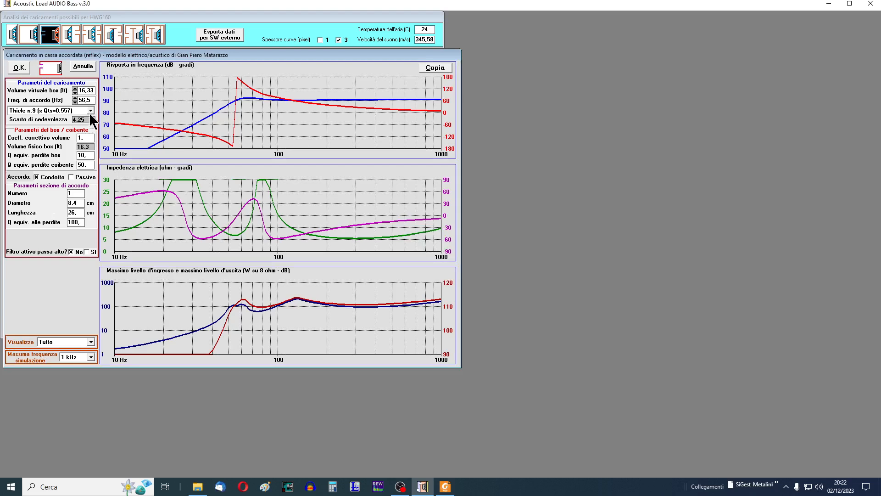
click(91, 112)
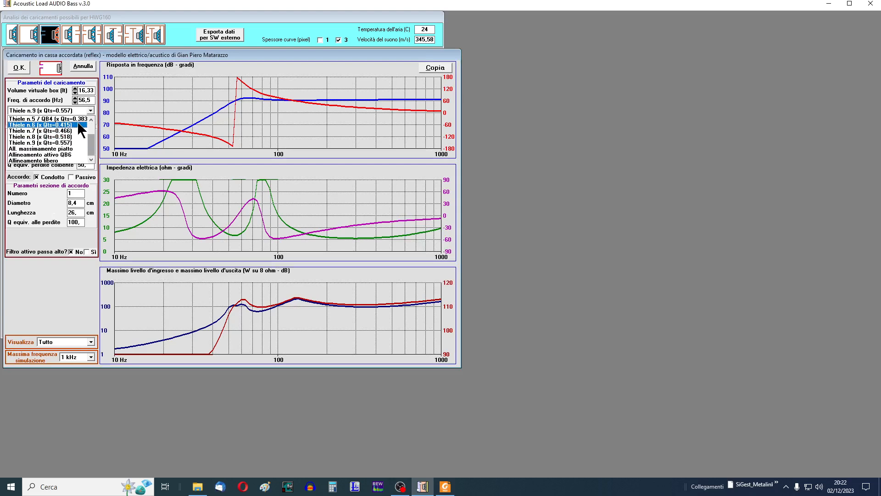
click(78, 119)
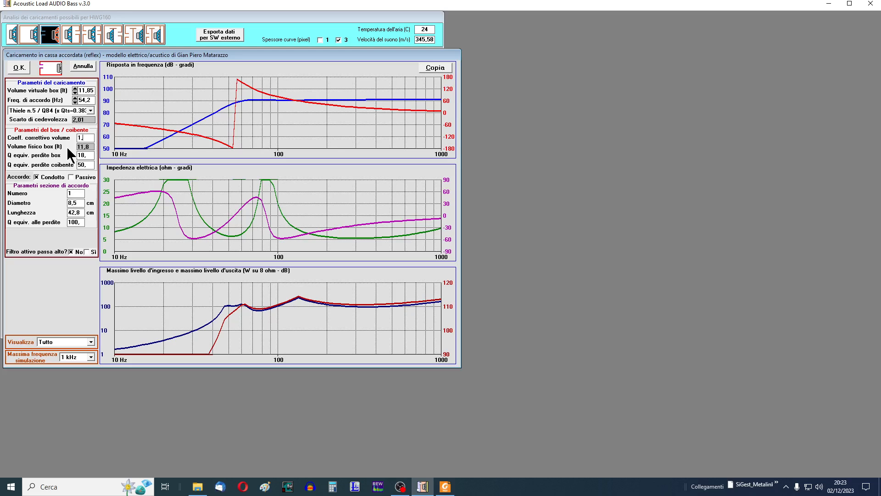
- Set the box volume correction coefficient to 1,3
text(1)
text(2)
key(BackSpace)
text(3)
text(0)
key(Return)
- Set the equivalent Q of the box losses to 5
click(90, 154)
text(5)
key(Return)
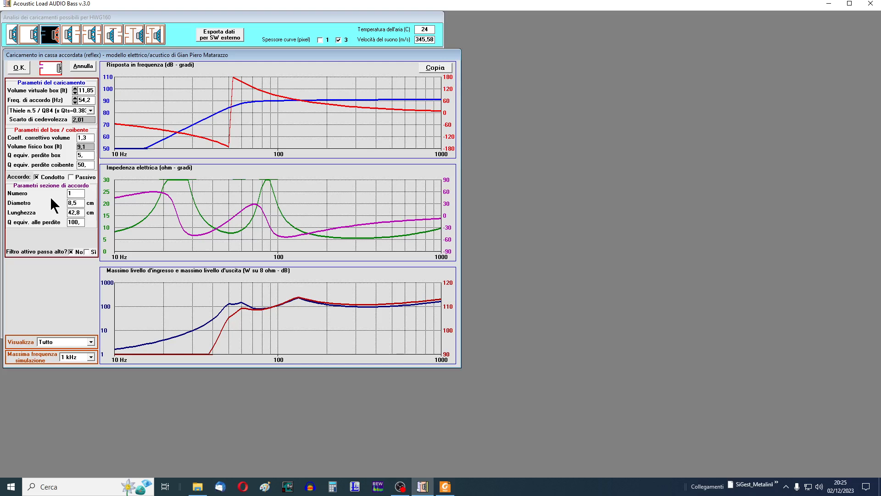
- Set the equivalent Q of the box losses to 20
double_click(81, 155)
text(20)
key(Return)
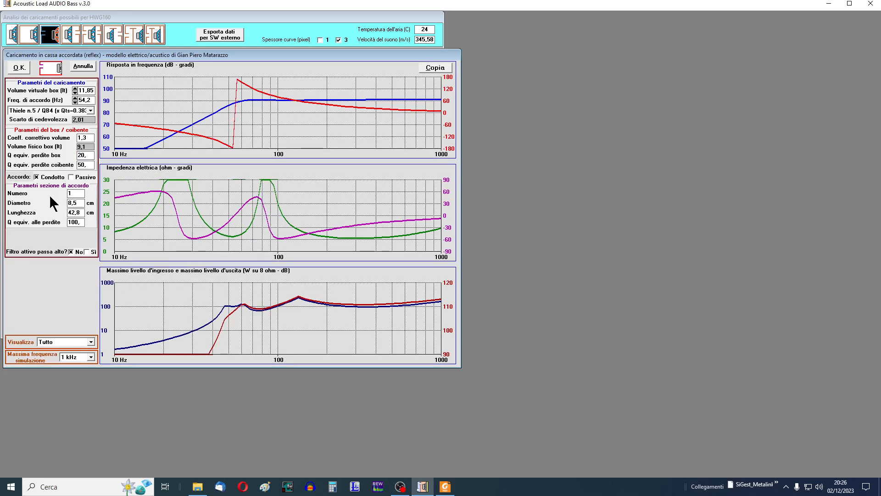
- Set the equivalent Q of the box losses to 18 and that of the damping material losses to 100
double_click(86, 155)
text(18)
key(Return)
key(Tab)
text(100)
- Set the box volume correction coefficient to 1,2
key(BackSpace)
key(BackSpace)
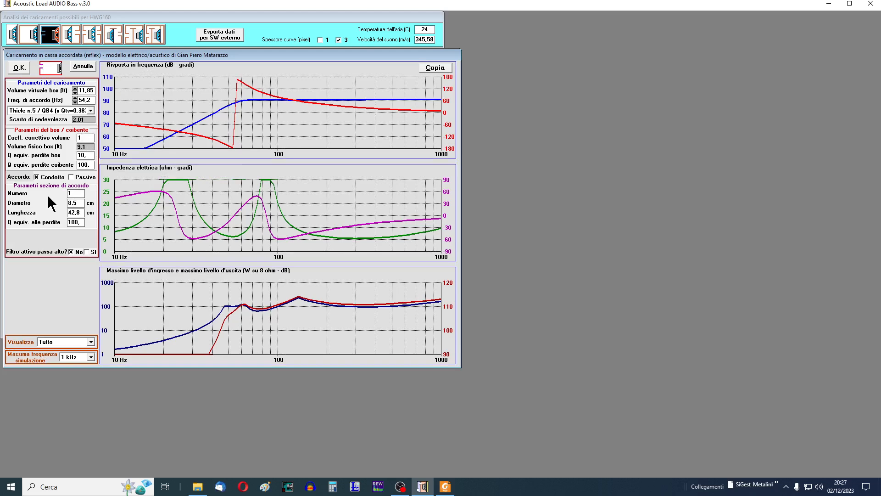
text(,)
text(2)
- Set the equivalent Q of the damping material losses to 50
click(84, 166)
drag(90, 165, 76, 168)
text(50)
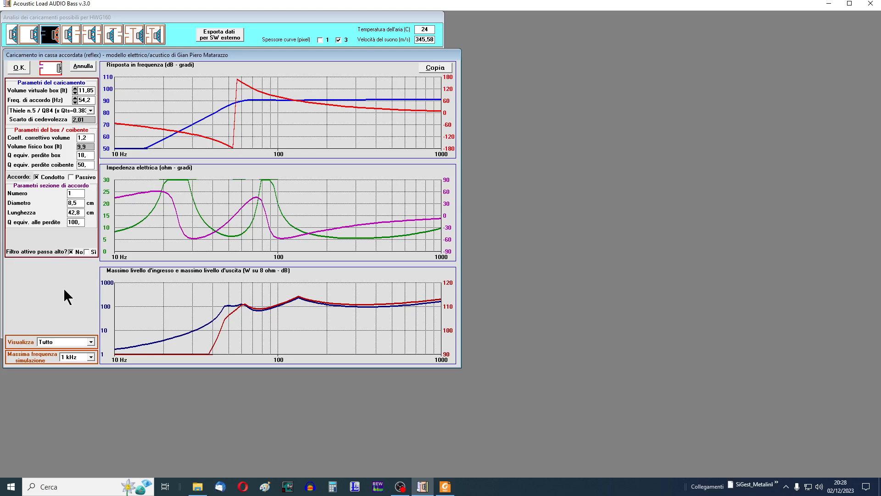
mouse_move(191, 55)
mouse_down()
mouse_move(274, 63)
mouse_move(191, 54)
mouse_up()
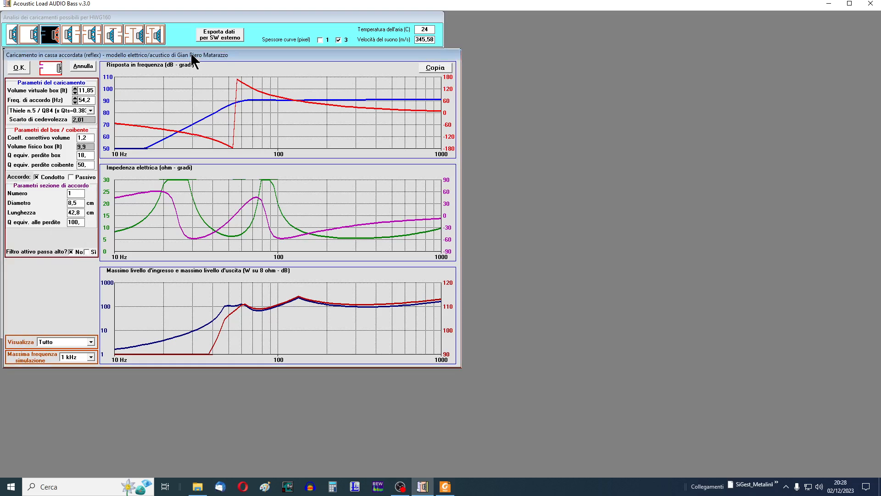